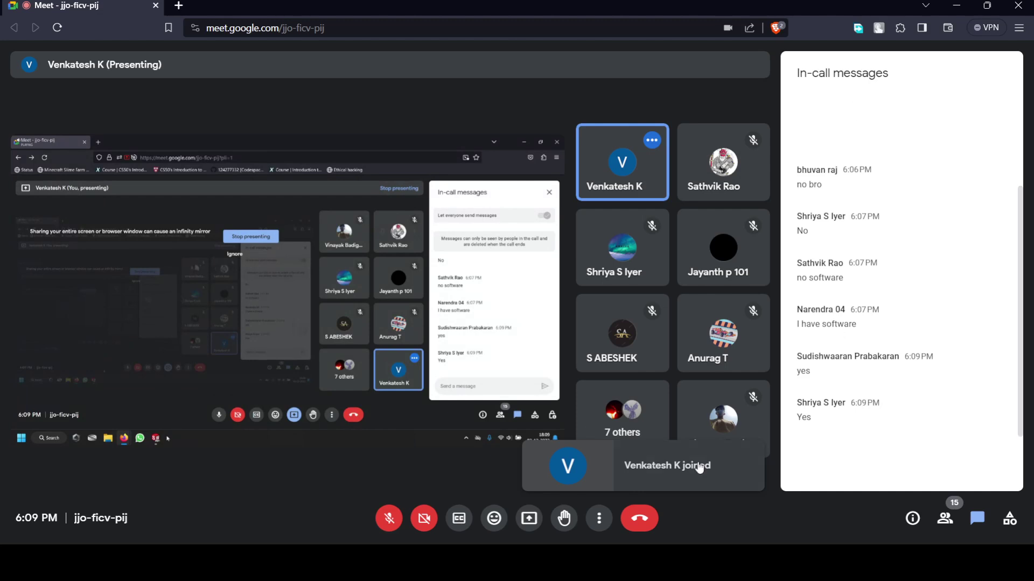
Close the meeting's in-call messages and dismiss the raised-hand notification.
{"action": "left_click", "coordinate": [977, 519]}
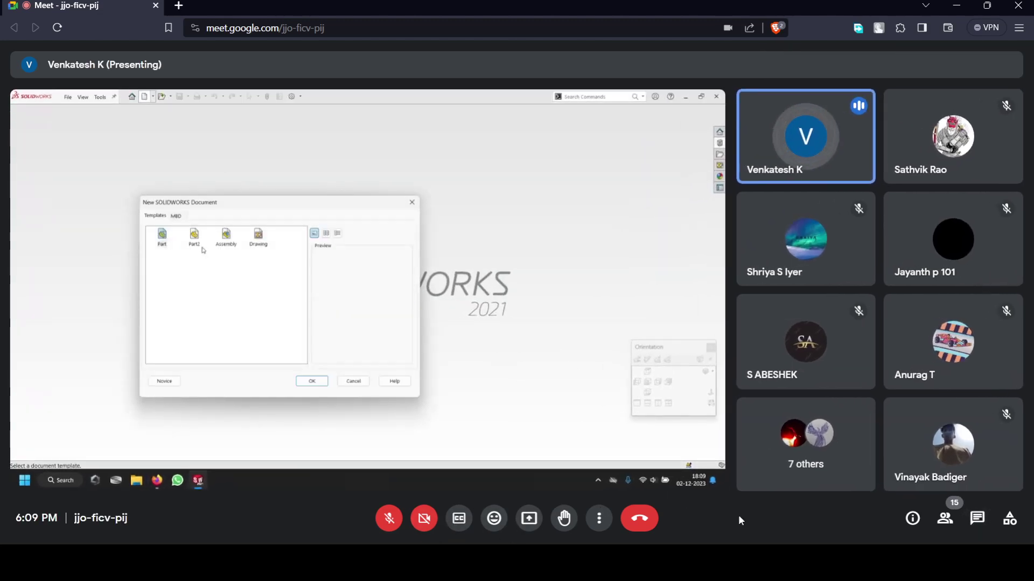
{"action": "key", "text": "F11"}
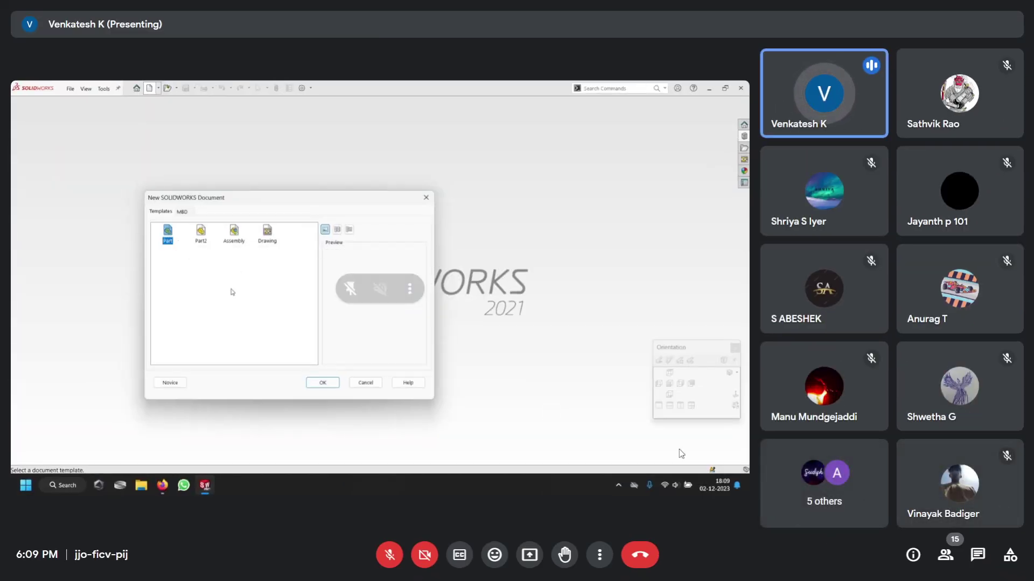
{"action": "key", "text": "F11"}
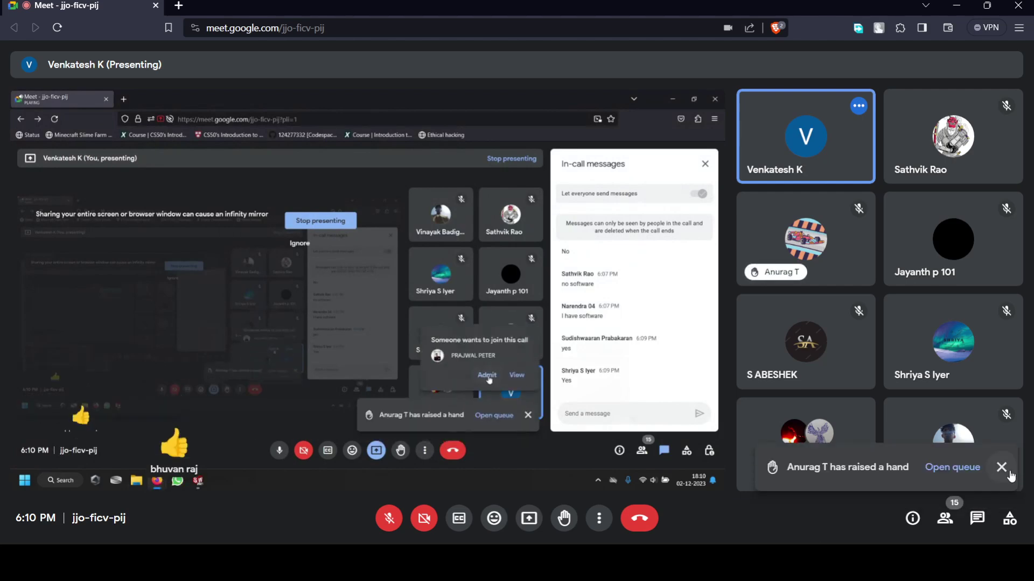
{"action": "left_click", "coordinate": [1001, 468]}
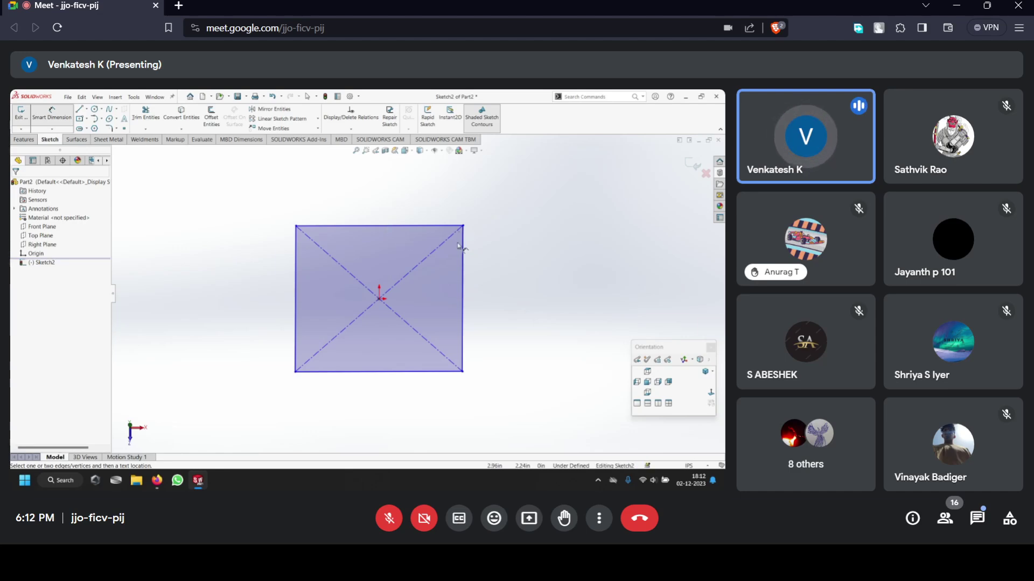
Dimension the vertical side of the centre rectangle and set its height to 35 in.
{"action": "left_click", "coordinate": [462, 275]}
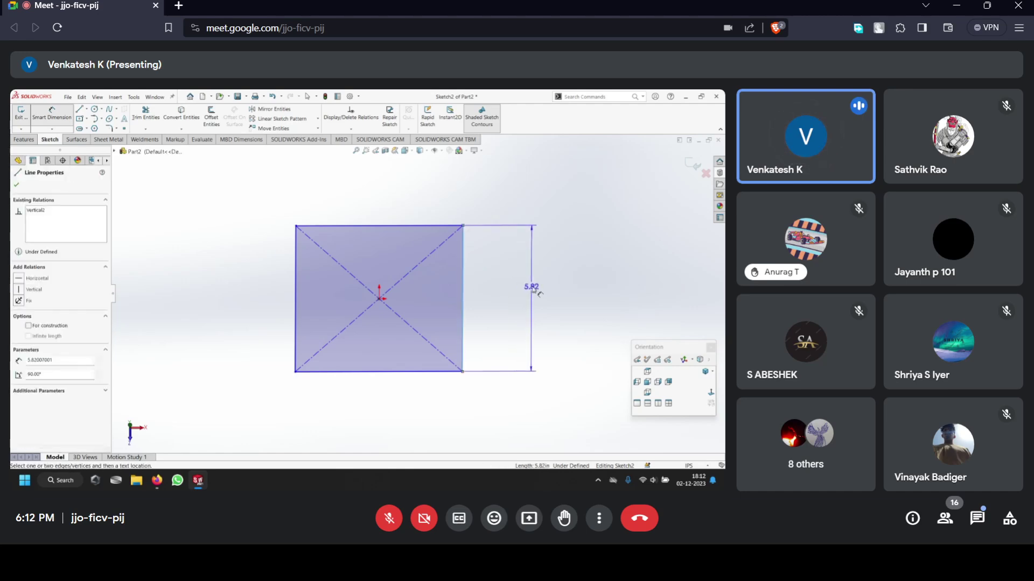
{"action": "left_click", "coordinate": [554, 293]}
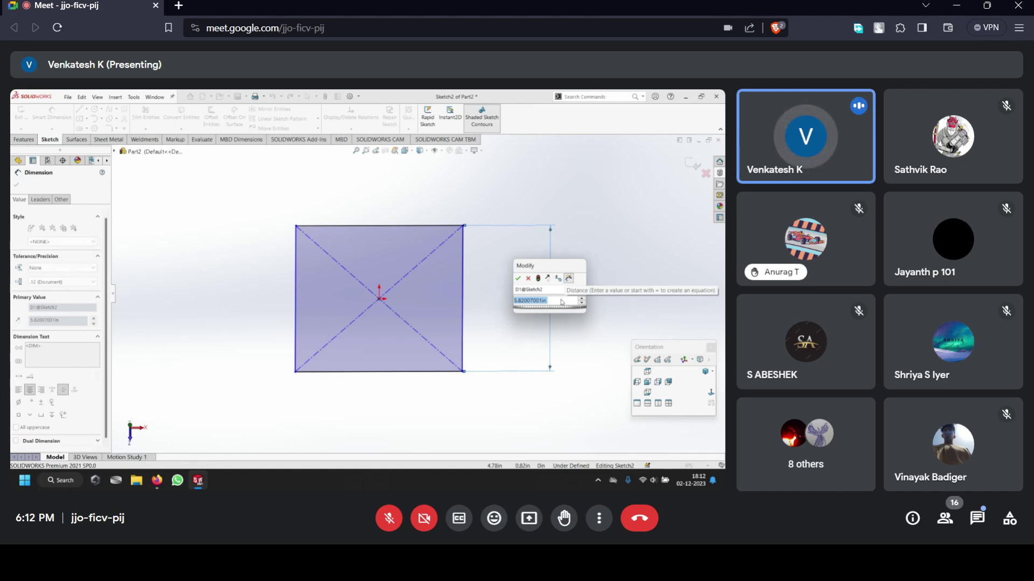
{"action": "type", "text": "35"}
{"action": "key", "text": "Return"}
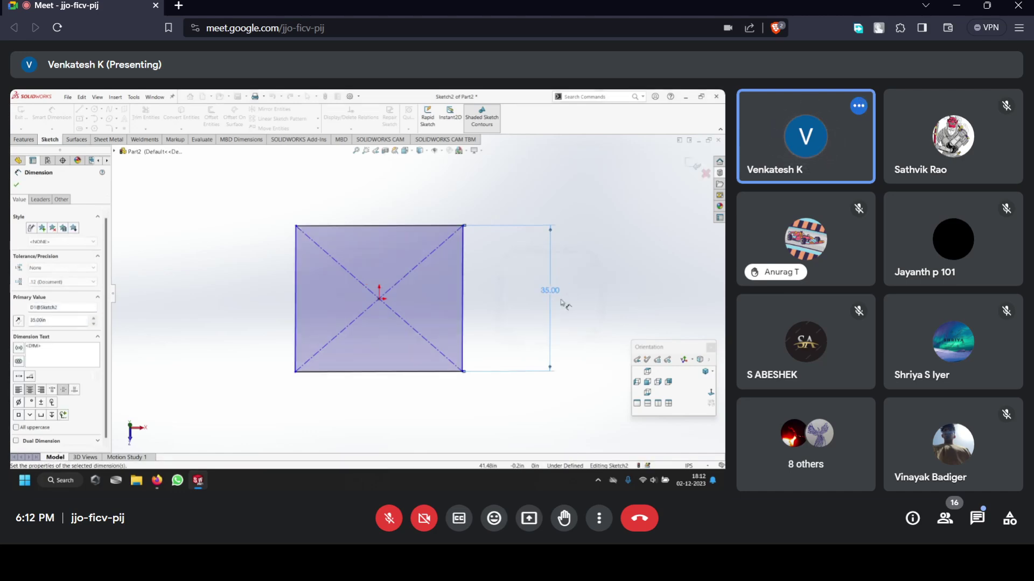
Dimension the rectangle's upper edge and set its width to 40 in.
{"action": "left_click", "coordinate": [393, 226]}
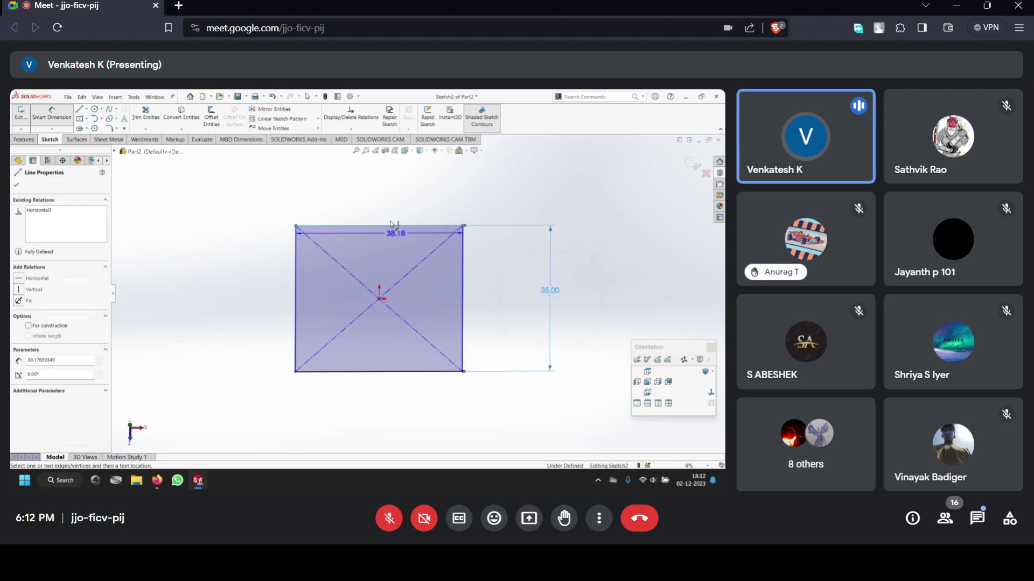
{"action": "left_click", "coordinate": [380, 179]}
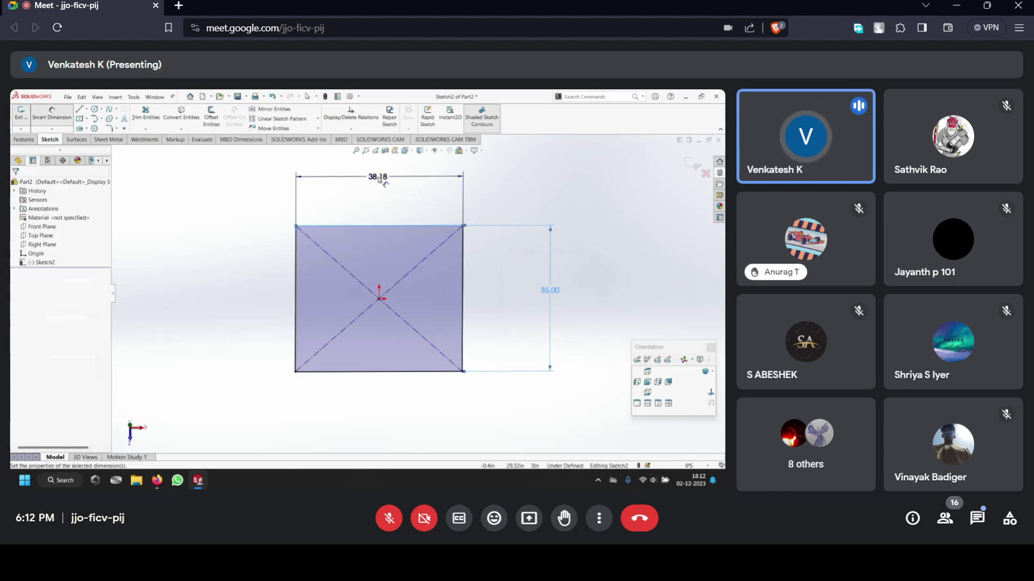
{"action": "type", "text": "40"}
{"action": "key", "text": "Return"}
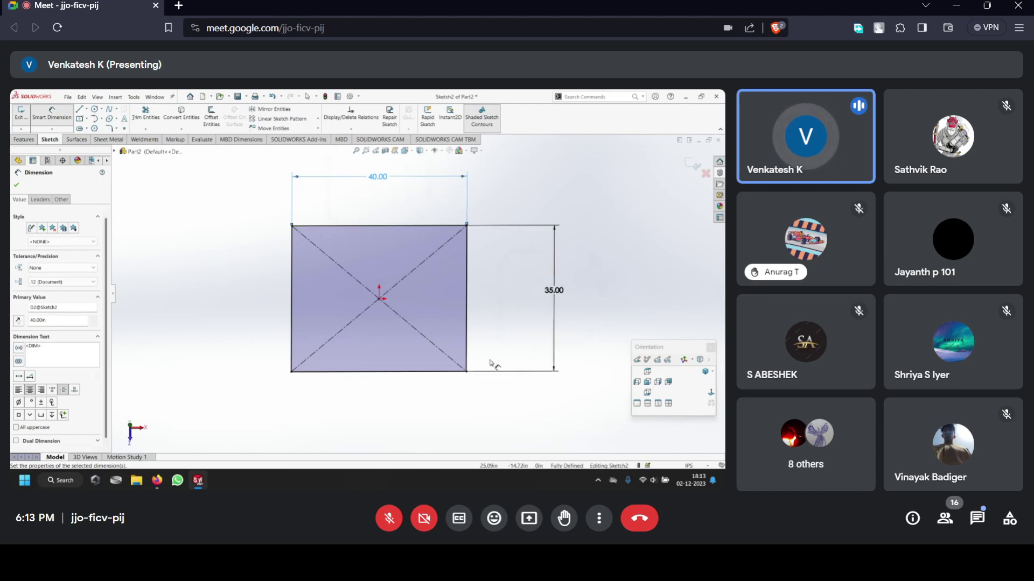
{"action": "left_click", "coordinate": [592, 287]}
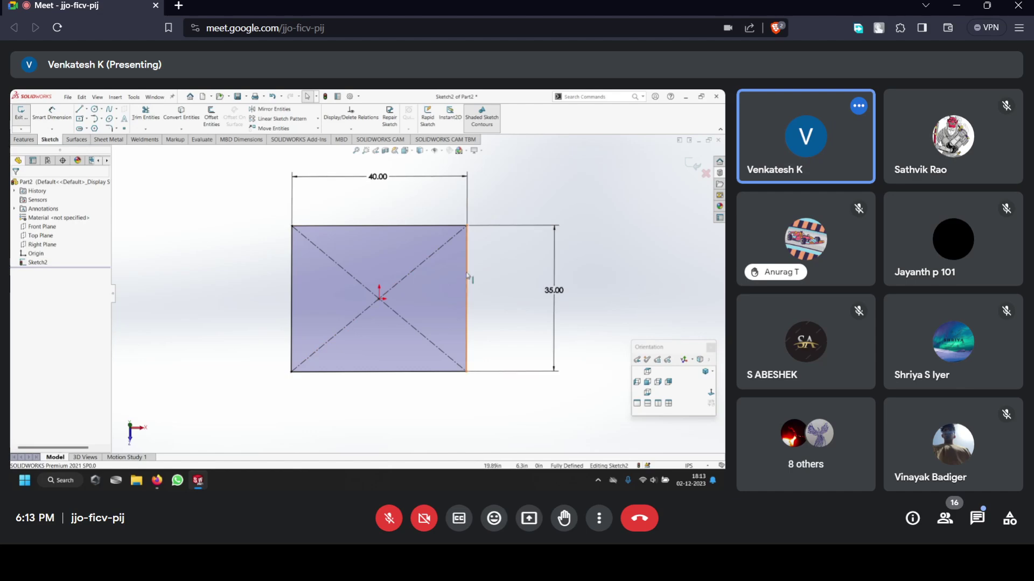
Convert all of the rectangle's lines to construction geometry and switch the meeting window to full screen.
{"action": "mouse_move", "coordinate": [253, 198]}
{"action": "left_mouse_down"}
{"action": "mouse_move", "coordinate": [391, 340]}
{"action": "mouse_move", "coordinate": [498, 399]}
{"action": "left_mouse_up"}
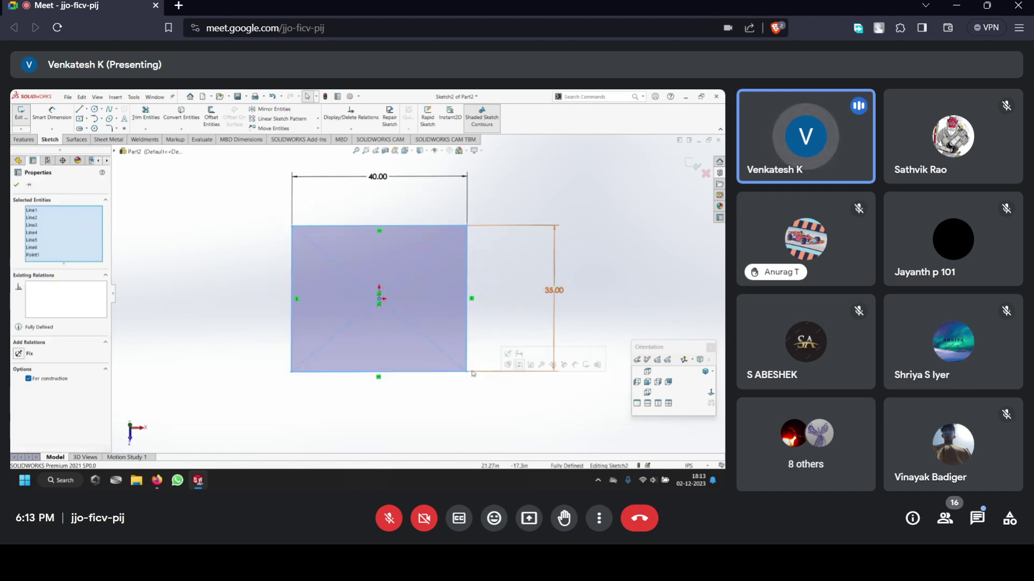
{"action": "left_click", "coordinate": [29, 379]}
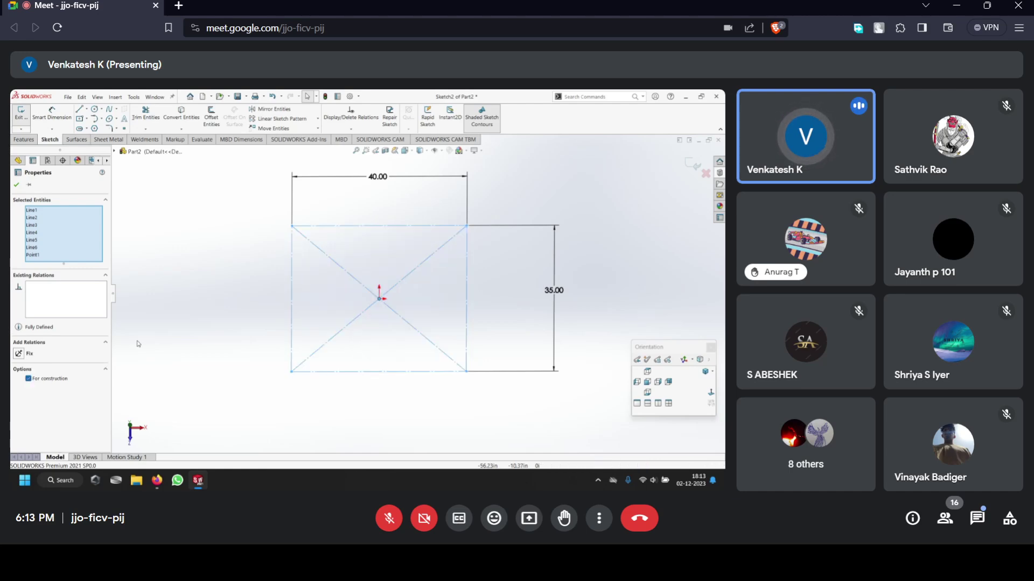
{"action": "left_click", "coordinate": [148, 339]}
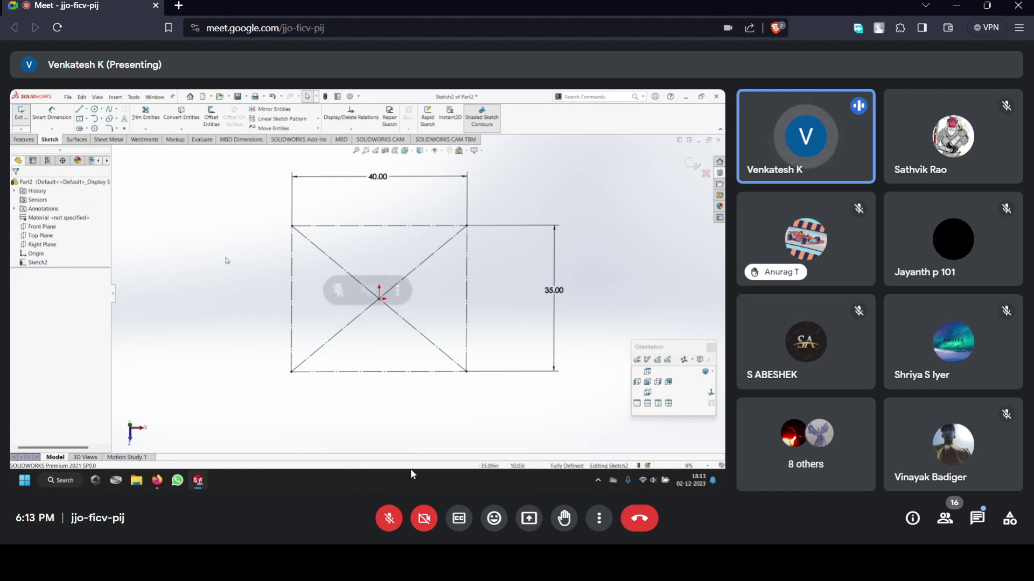
{"action": "key", "text": "F11"}
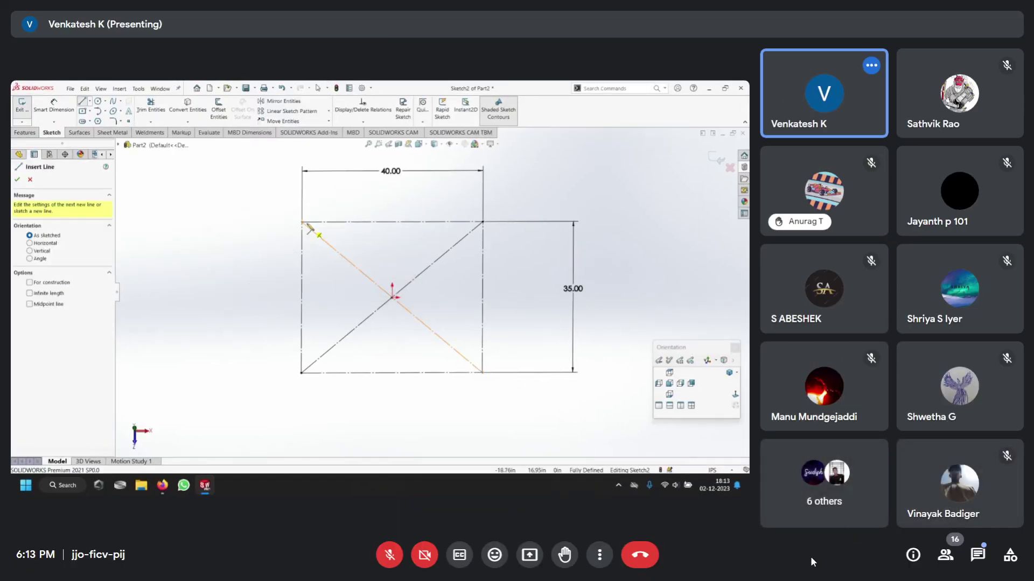
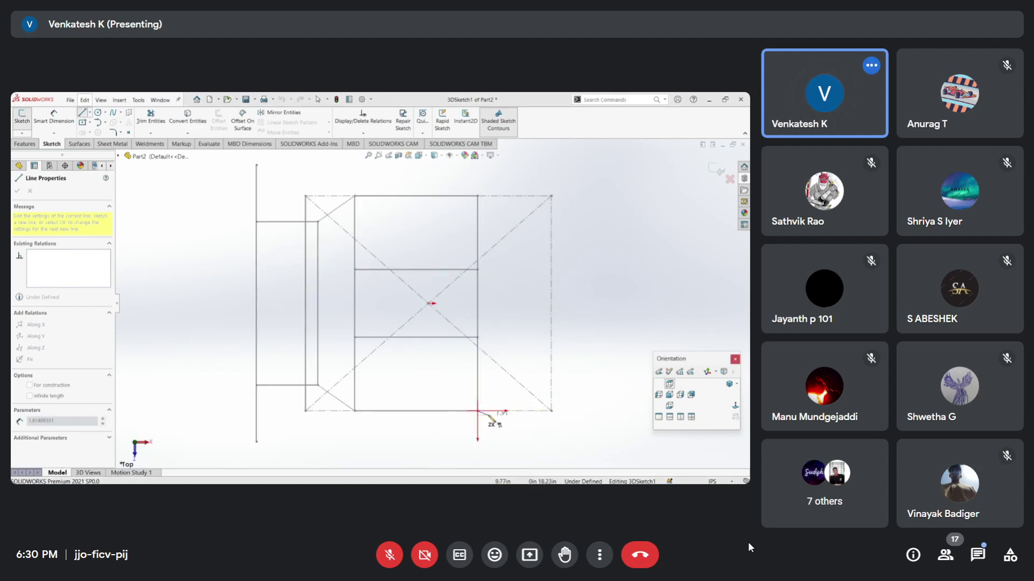
{"action": "mouse_move", "coordinate": [484, 424]}
{"action": "middle_mouse_down"}
{"action": "mouse_move", "coordinate": [461, 285]}
{"action": "mouse_move", "coordinate": [454, 315]}
{"action": "mouse_move", "coordinate": [381, 370]}
{"action": "mouse_move", "coordinate": [301, 275]}
{"action": "mouse_move", "coordinate": [320, 299]}
{"action": "mouse_move", "coordinate": [300, 323]}
{"action": "middle_mouse_up"}
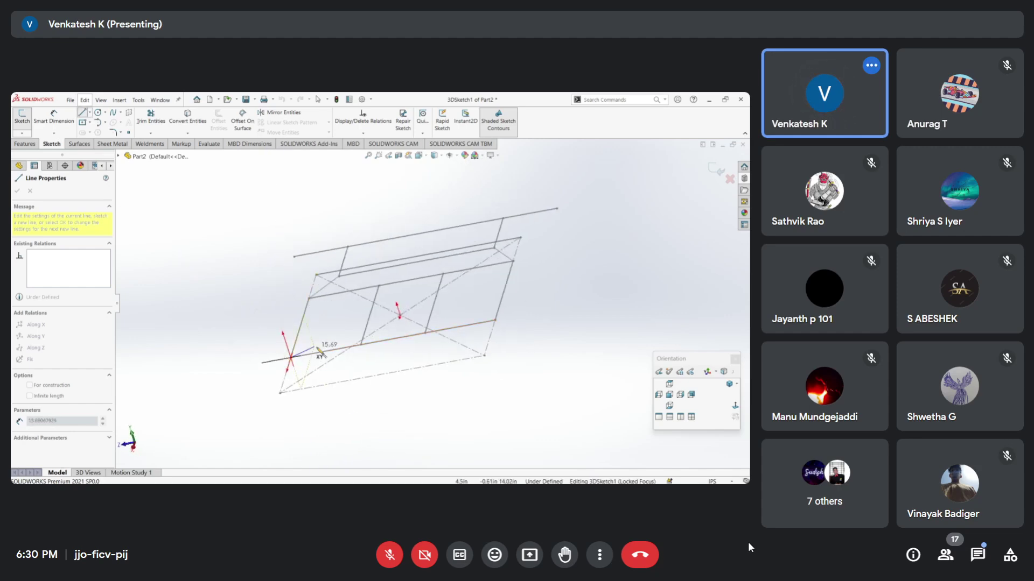
{"action": "middle_click_drag", "start_coordinate": [321, 353], "coordinate": [409, 375]}
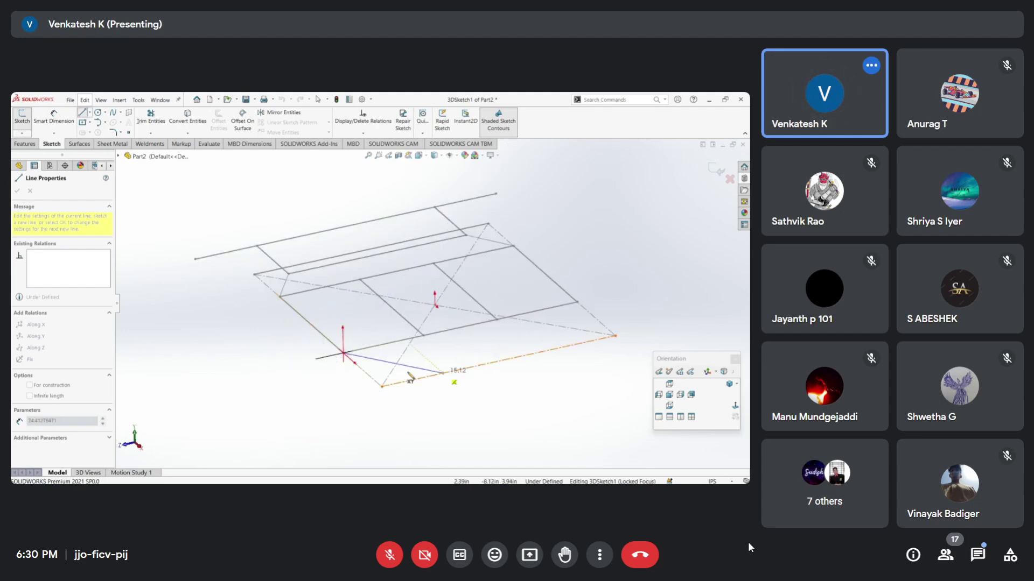
{"action": "key", "text": "Escape"}
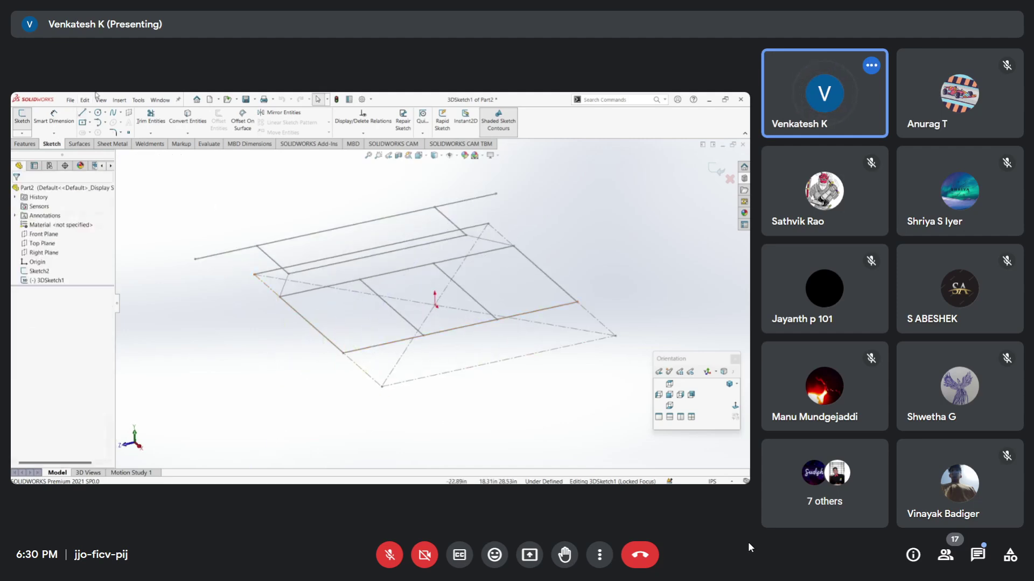
In the 3D sketch, draw a line about 3.6 in long in the YZ plane from the frame's outer corner.
{"action": "left_click", "coordinate": [83, 113]}
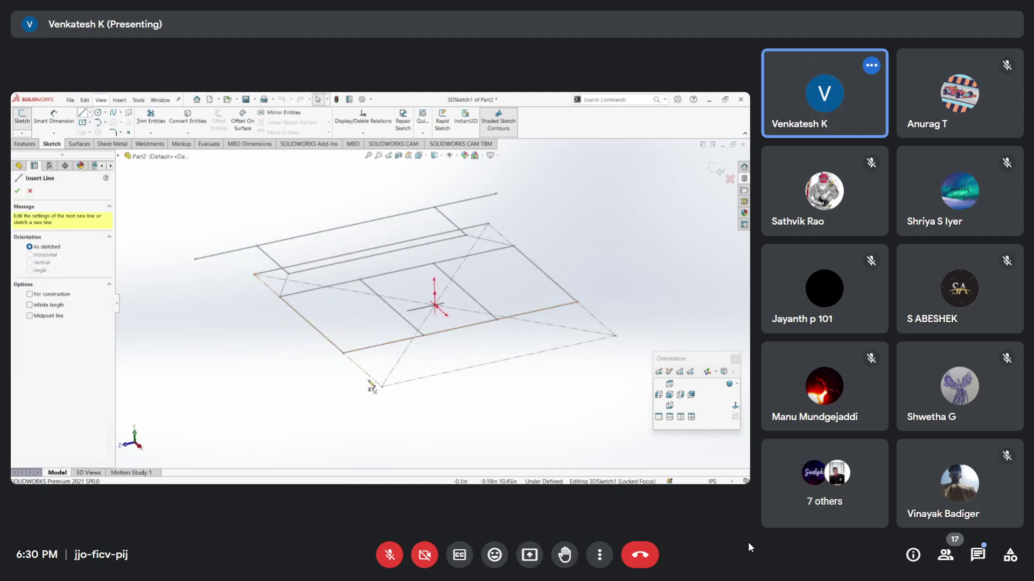
{"action": "left_click", "coordinate": [343, 353]}
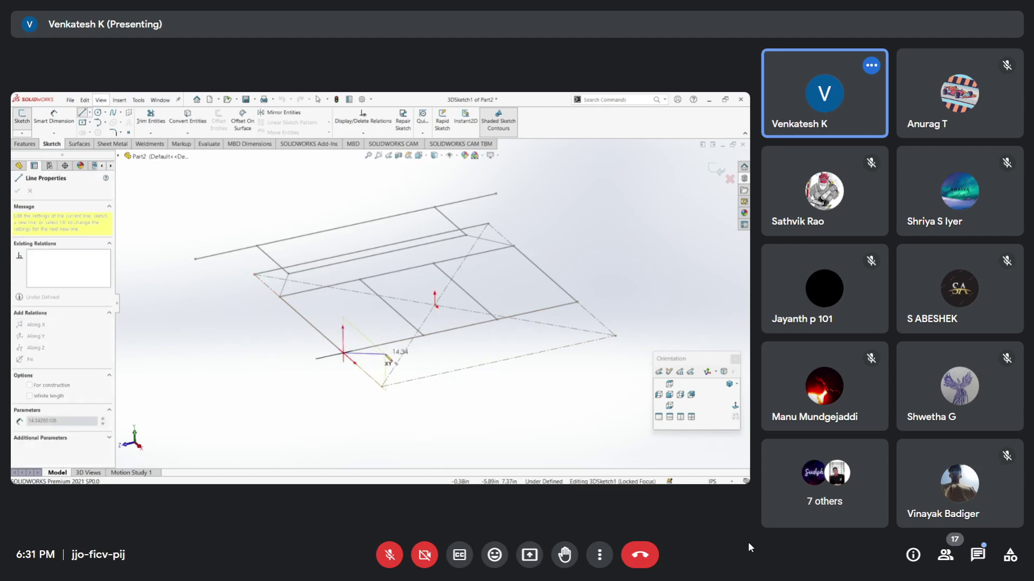
{"action": "middle_click_drag", "start_coordinate": [371, 364], "coordinate": [343, 372]}
{"action": "key", "text": "Tab"}
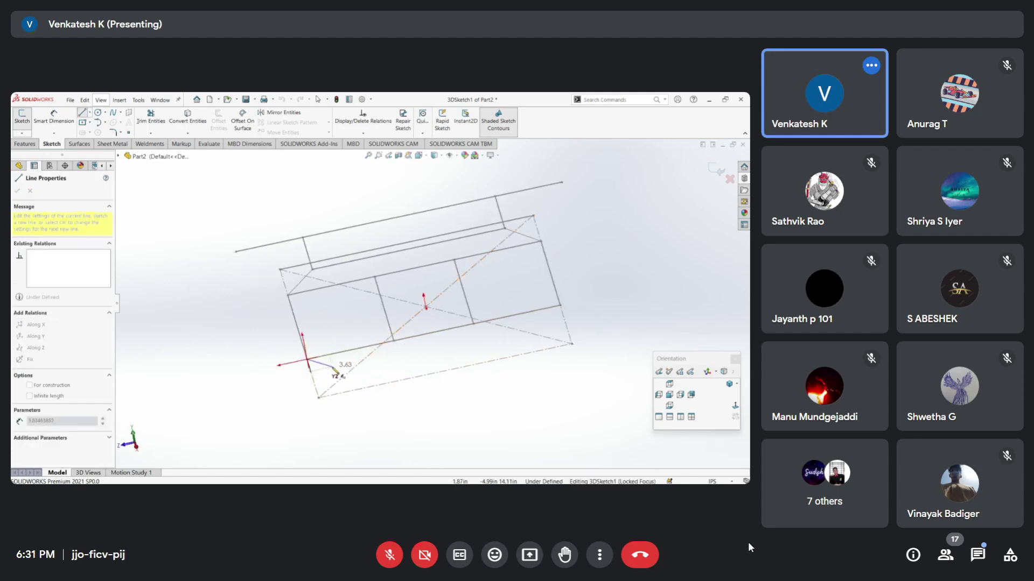
{"action": "left_click", "coordinate": [336, 376]}
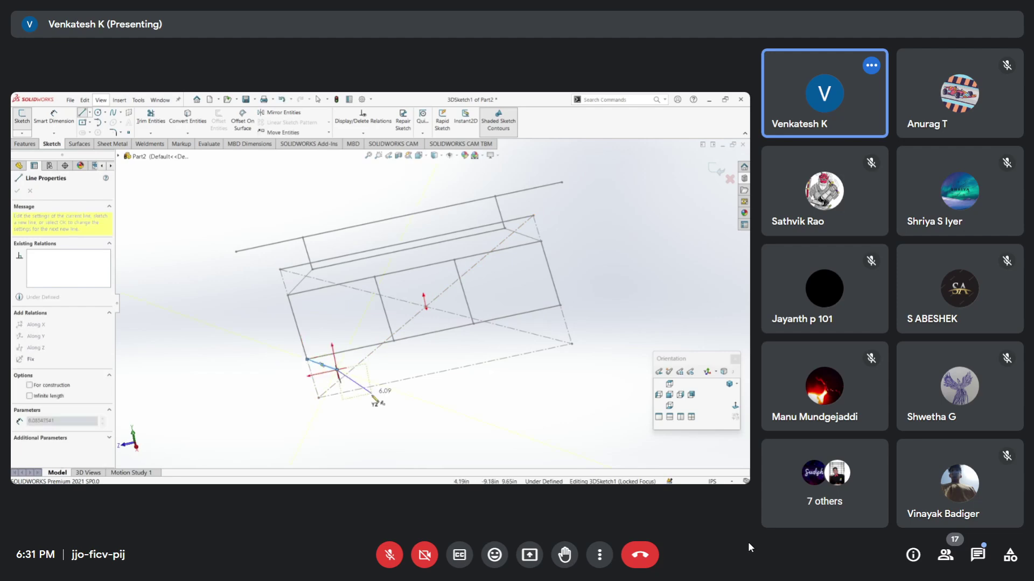
{"action": "key", "text": "Escape"}
Reposition the free end of the short 3D line so it slopes upward from the frame corner.
{"action": "mouse_move", "coordinate": [364, 418]}
{"action": "middle_mouse_down"}
{"action": "mouse_move", "coordinate": [448, 394]}
{"action": "mouse_move", "coordinate": [460, 412]}
{"action": "middle_mouse_up"}
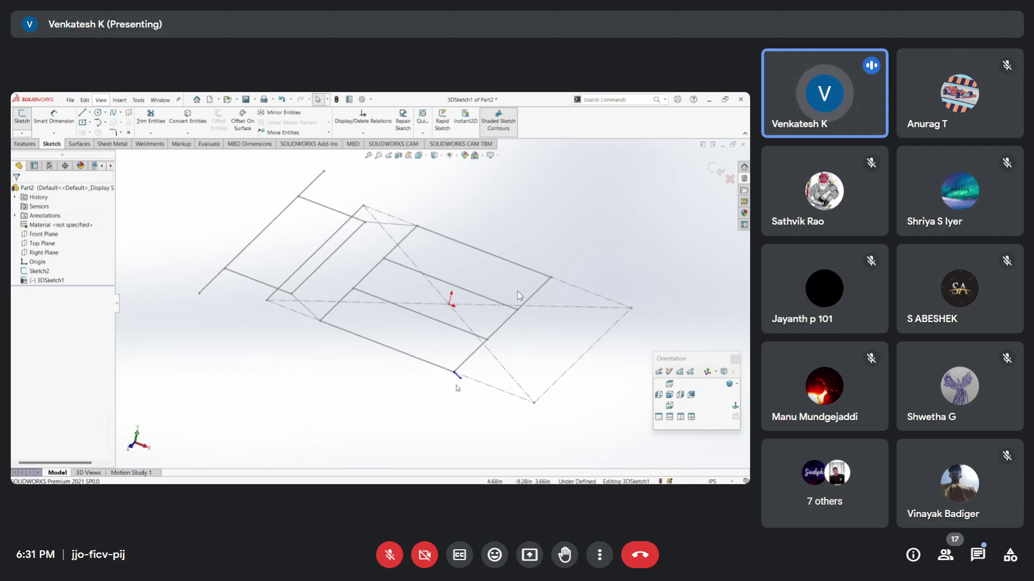
{"action": "left_click", "coordinate": [466, 370]}
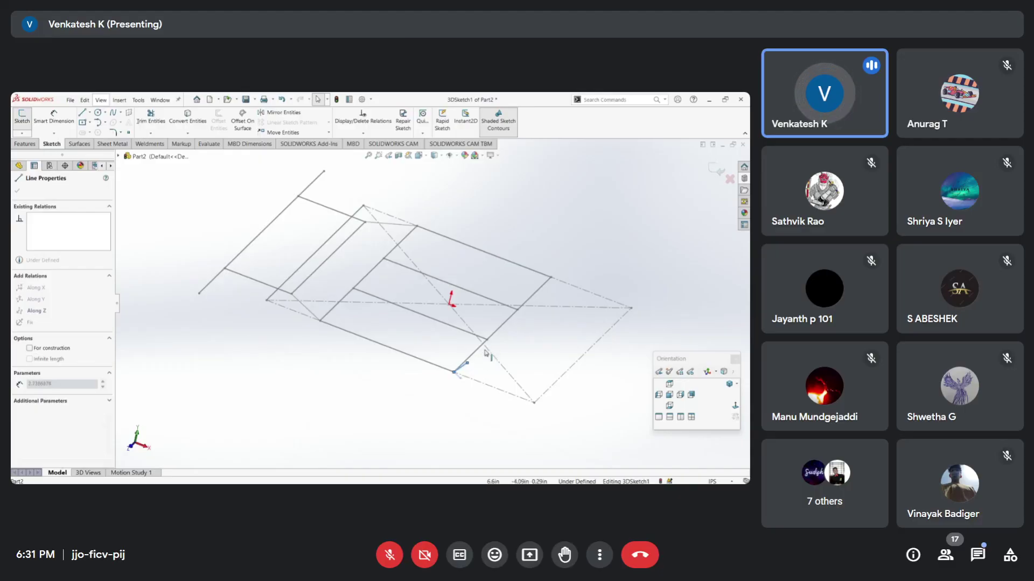
{"action": "middle_click_drag", "start_coordinate": [467, 371], "coordinate": [495, 343]}
{"action": "left_click_drag", "start_coordinate": [494, 343], "coordinate": [517, 351]}
{"action": "mouse_move", "coordinate": [517, 352]}
{"action": "middle_mouse_down"}
{"action": "mouse_move", "coordinate": [526, 330]}
{"action": "mouse_move", "coordinate": [535, 393]}
{"action": "mouse_move", "coordinate": [522, 410]}
{"action": "middle_mouse_up"}
{"action": "left_click", "coordinate": [501, 379]}
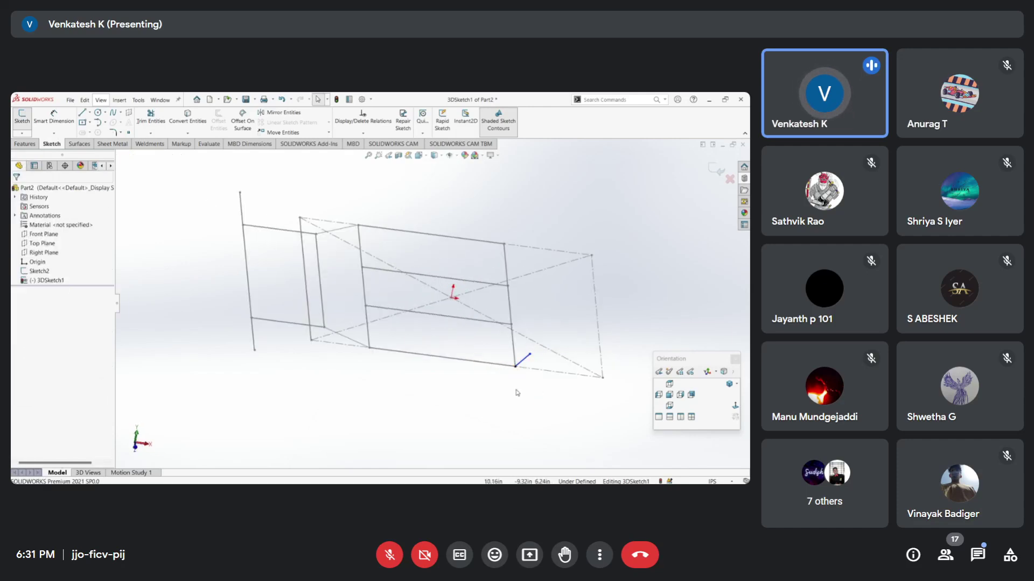
Exit the 3D sketch and open Sketch2 for editing.
{"action": "left_click", "coordinate": [713, 172]}
{"action": "left_click", "coordinate": [41, 271]}
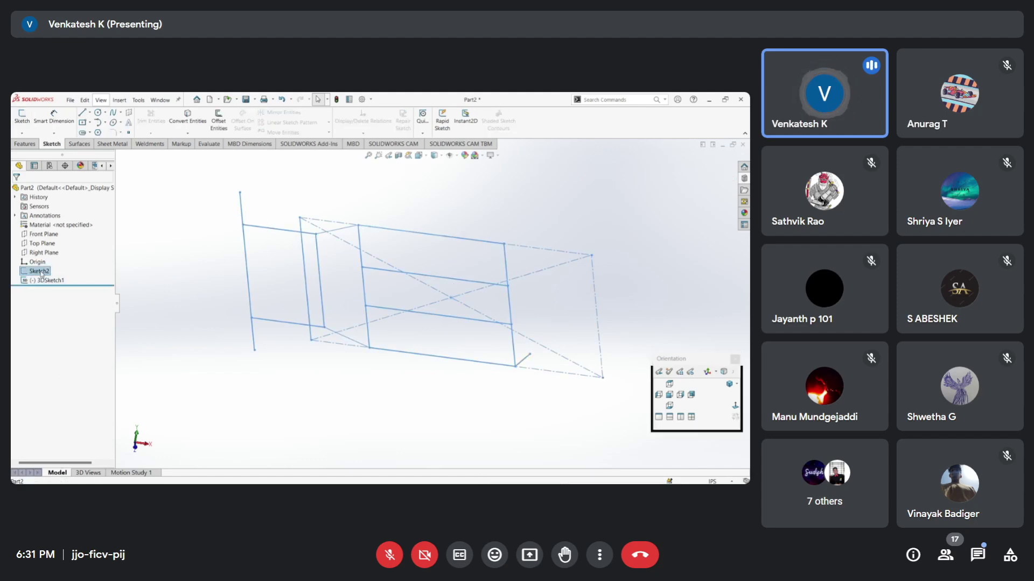
{"action": "left_click", "coordinate": [49, 251]}
{"action": "scroll", "coordinate": [407, 353], "scroll_direction": "up", "scroll_amount": 4}
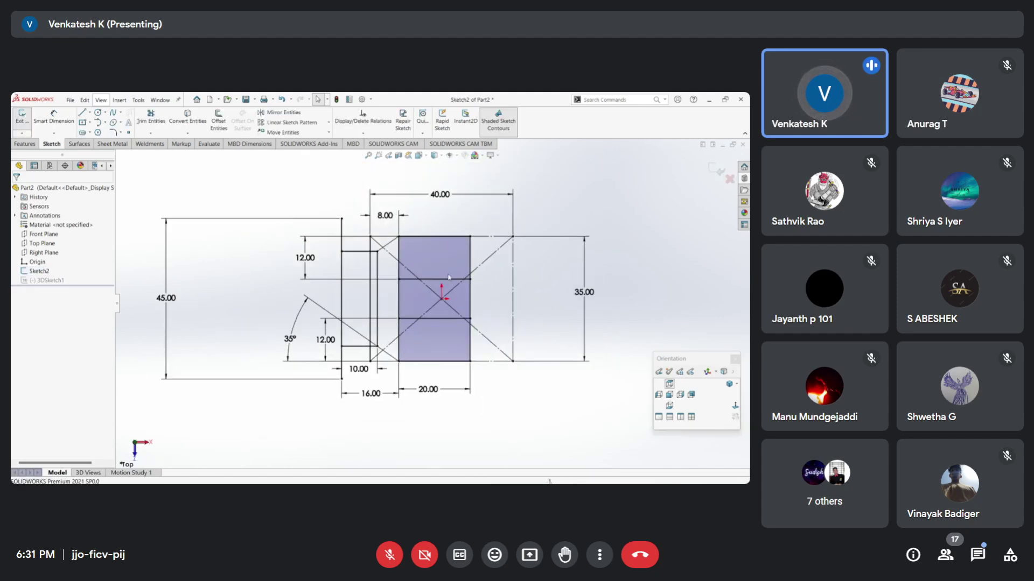
{"action": "scroll", "coordinate": [480, 319], "scroll_direction": "down", "scroll_amount": 3}
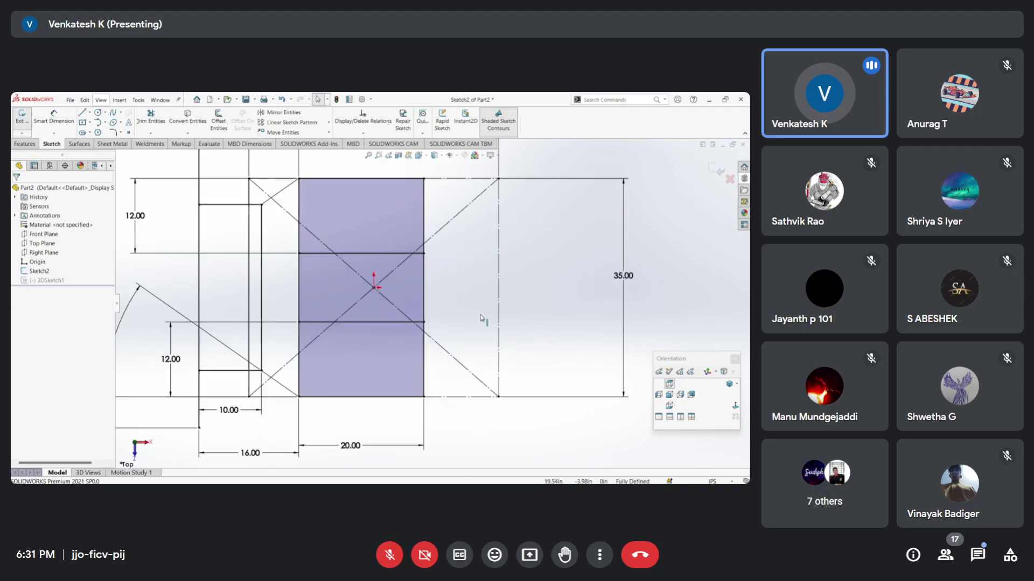
{"action": "left_click", "coordinate": [379, 323]}
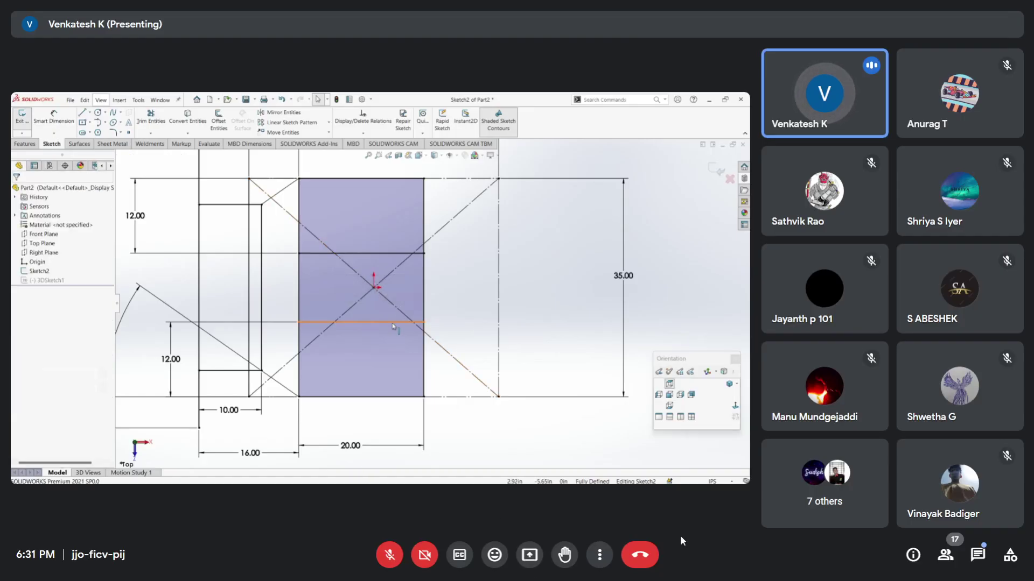
{"action": "key", "text": "Escape"}
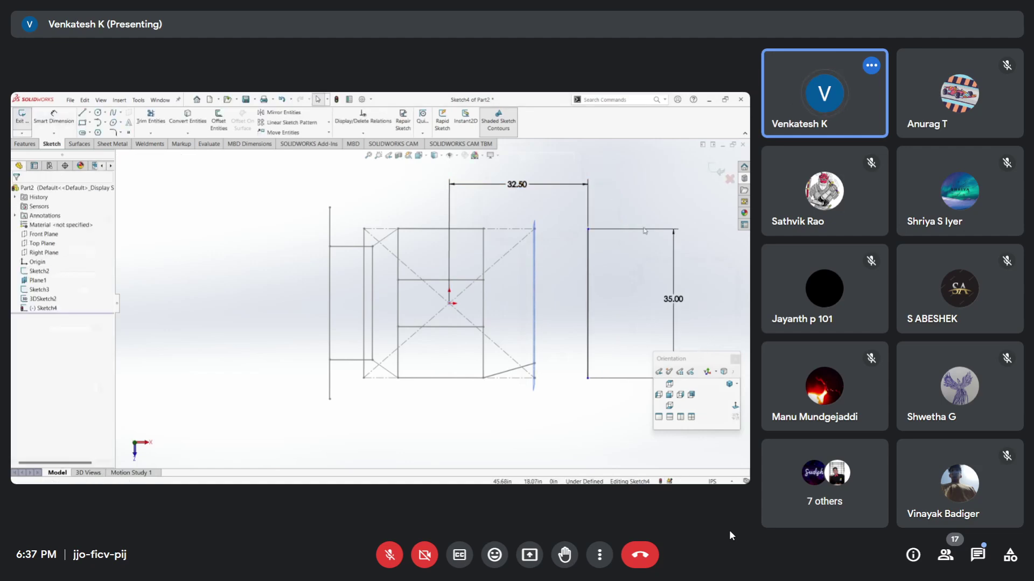
Open the meeting's participant list and look through the contributors.
{"action": "left_click", "coordinate": [937, 560]}
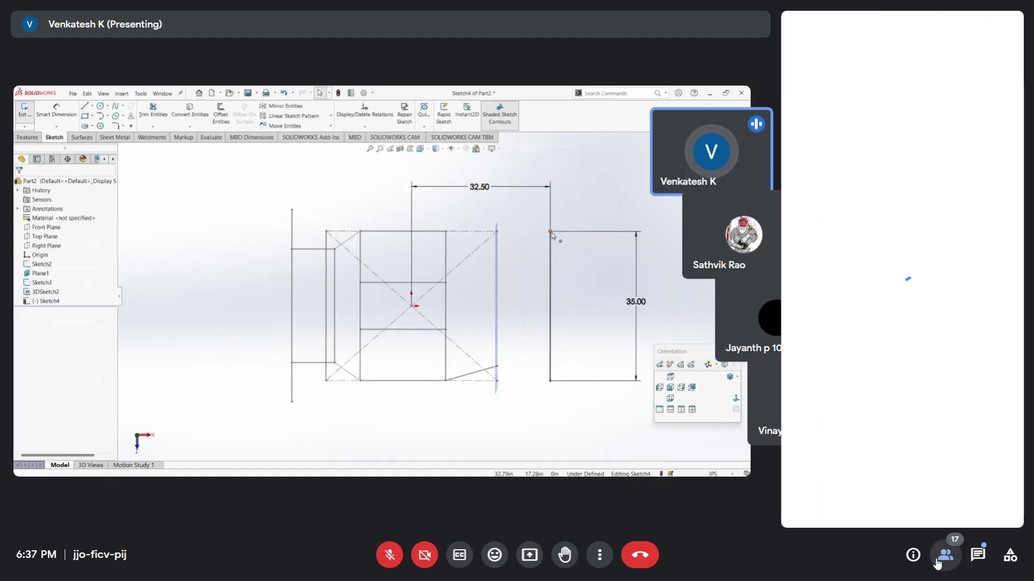
{"action": "scroll", "coordinate": [952, 372], "scroll_direction": "down", "scroll_amount": 4}
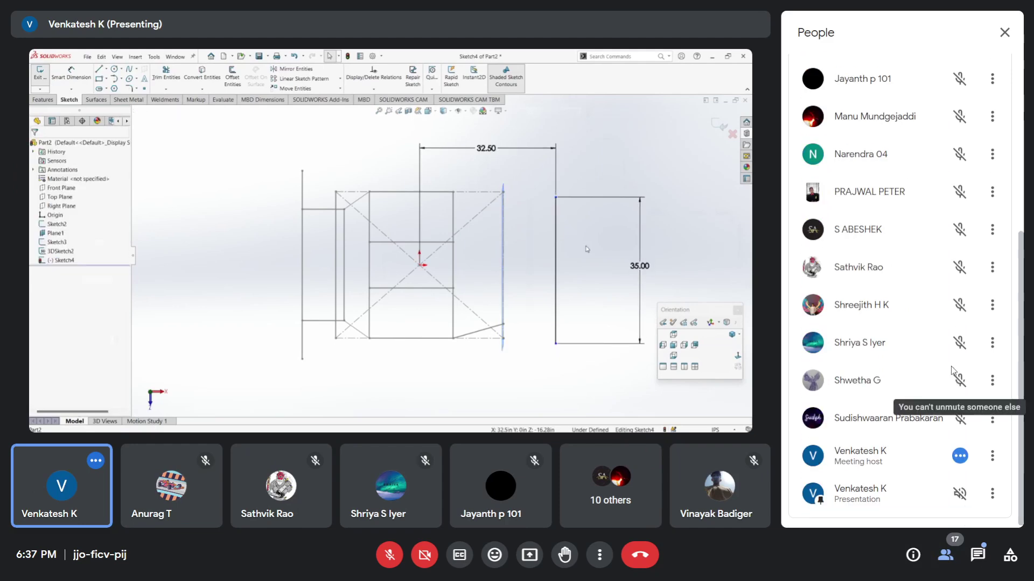
{"action": "scroll", "coordinate": [899, 421], "scroll_direction": "up", "scroll_amount": 3}
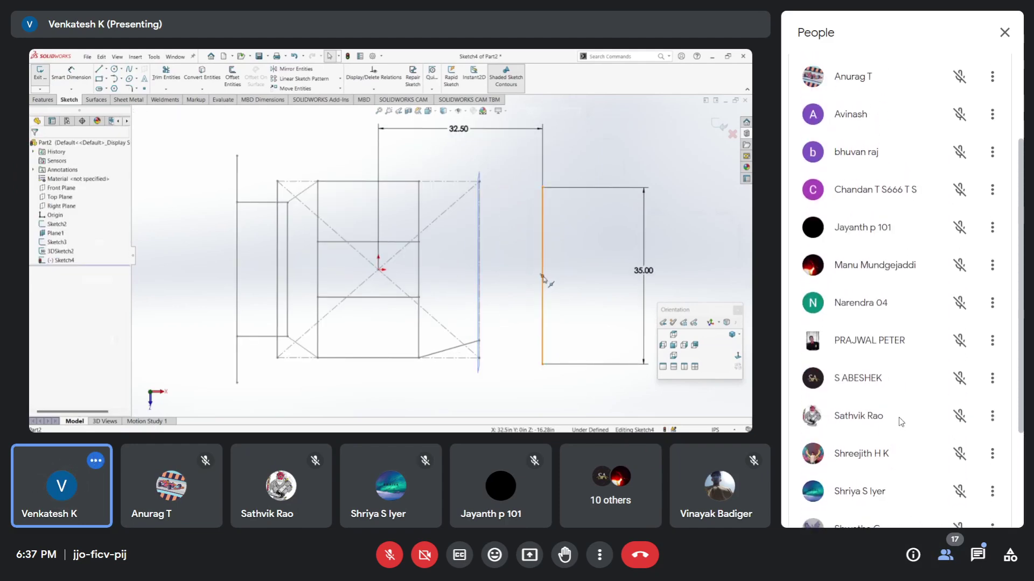
{"action": "scroll", "coordinate": [900, 417], "scroll_direction": "up", "scroll_amount": 3}
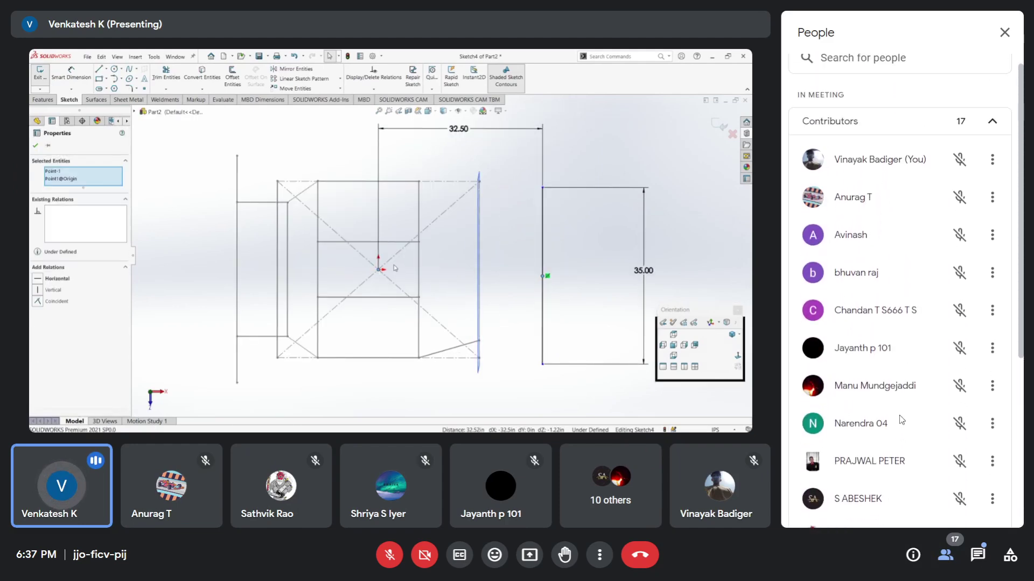
Finish looking through the contributors and close the participant list.
{"action": "scroll", "coordinate": [904, 415], "scroll_direction": "down", "scroll_amount": 5}
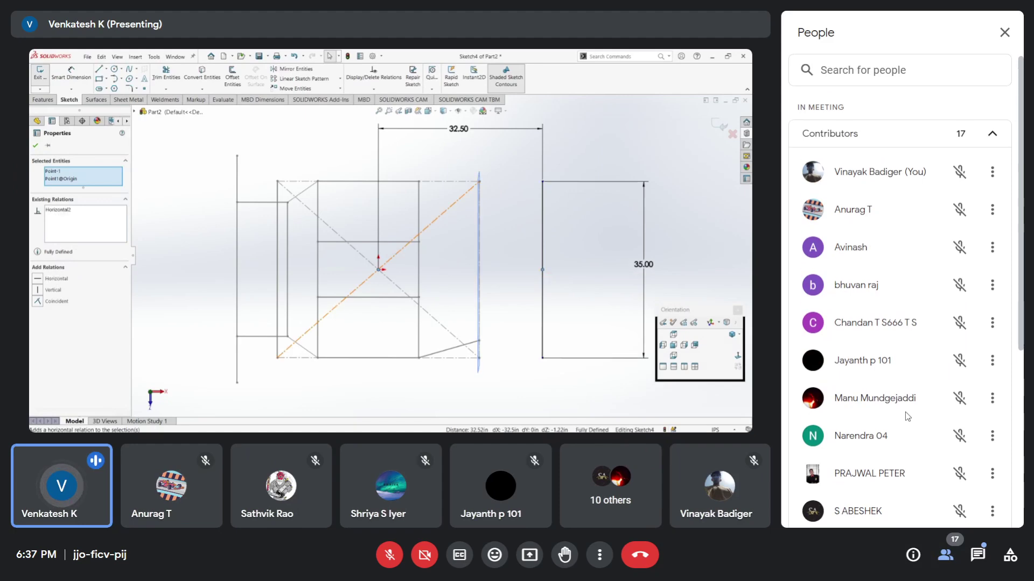
{"action": "left_click", "coordinate": [943, 565]}
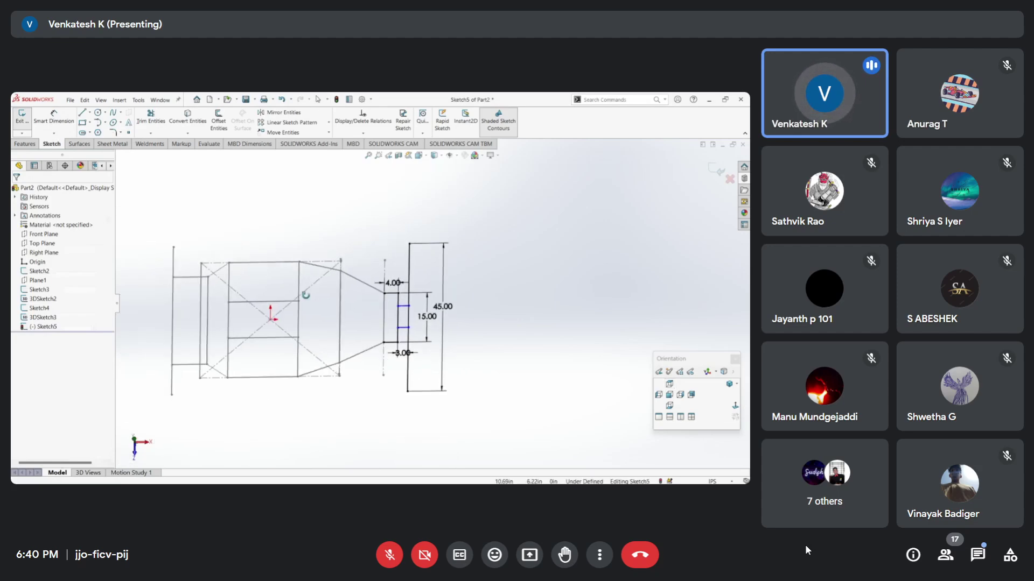
In Sketch5, try to dimension the spacing between the lower blue connecting line and the lower horizontal line of the 15 in section.
{"action": "middle_click_drag", "start_coordinate": [363, 297], "coordinate": [291, 310]}
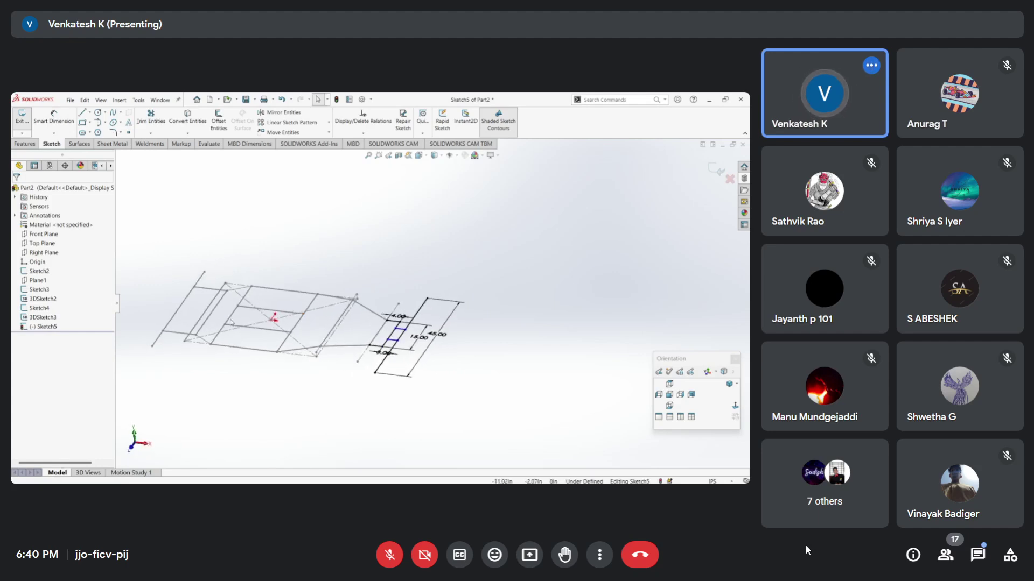
{"action": "scroll", "coordinate": [445, 319], "scroll_direction": "down", "scroll_amount": 4}
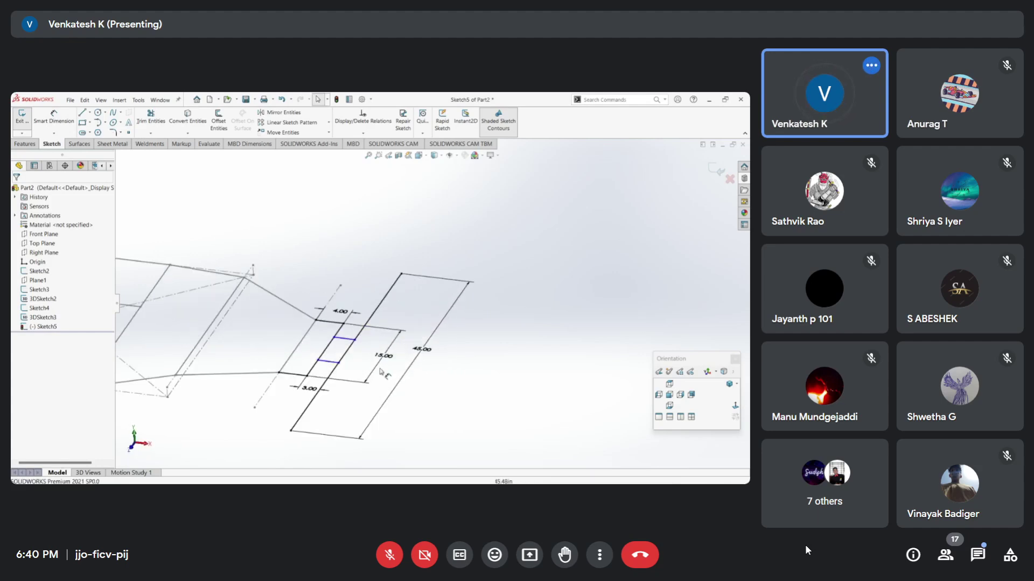
{"action": "mouse_move", "coordinate": [422, 364]}
{"action": "middle_mouse_down"}
{"action": "mouse_move", "coordinate": [443, 379]}
{"action": "mouse_move", "coordinate": [343, 344]}
{"action": "middle_mouse_up"}
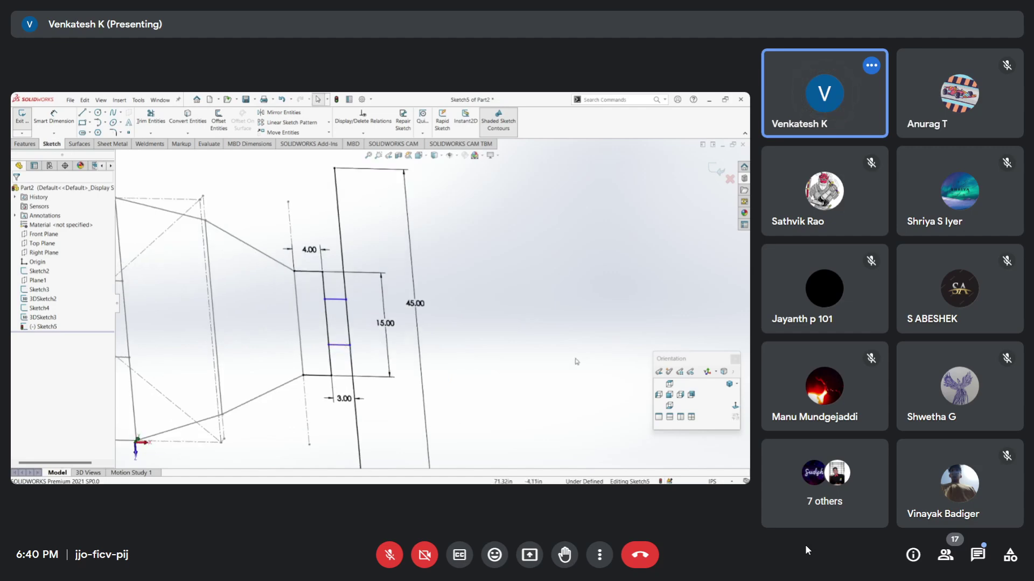
{"action": "right_click_drag", "start_coordinate": [575, 359], "coordinate": [560, 317]}
{"action": "left_click", "coordinate": [340, 345]}
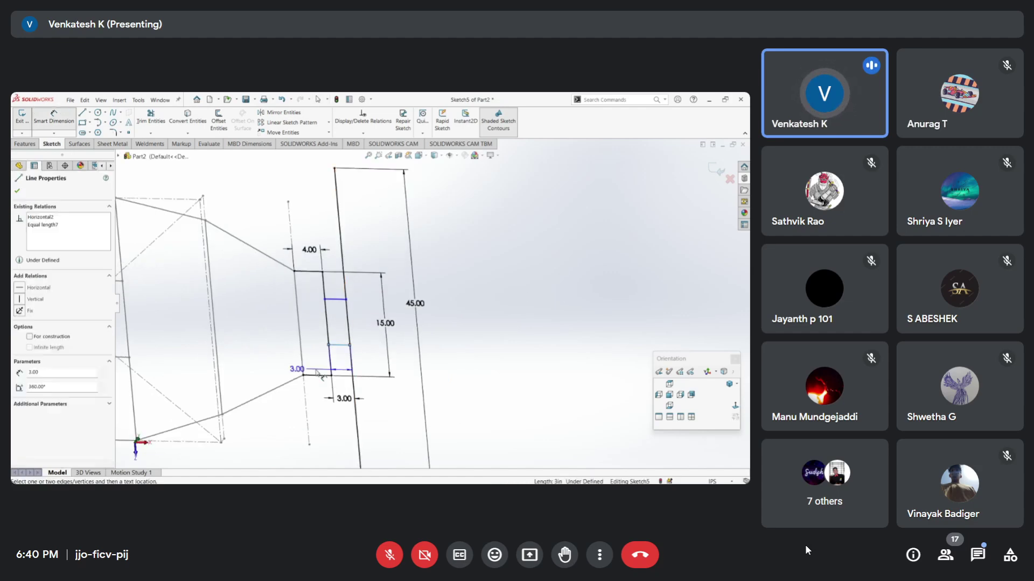
{"action": "left_click", "coordinate": [318, 376]}
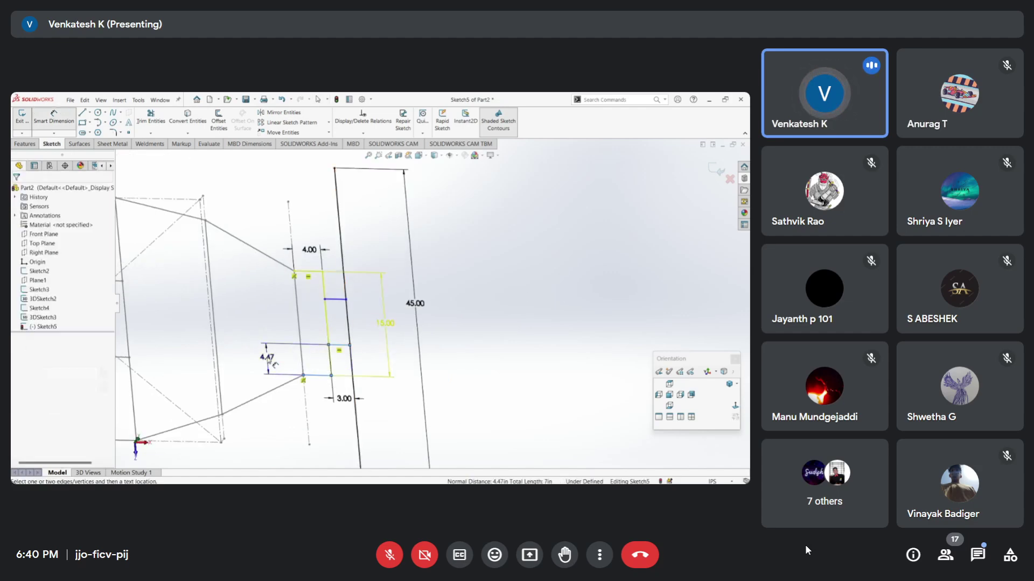
{"action": "left_click", "coordinate": [269, 361]}
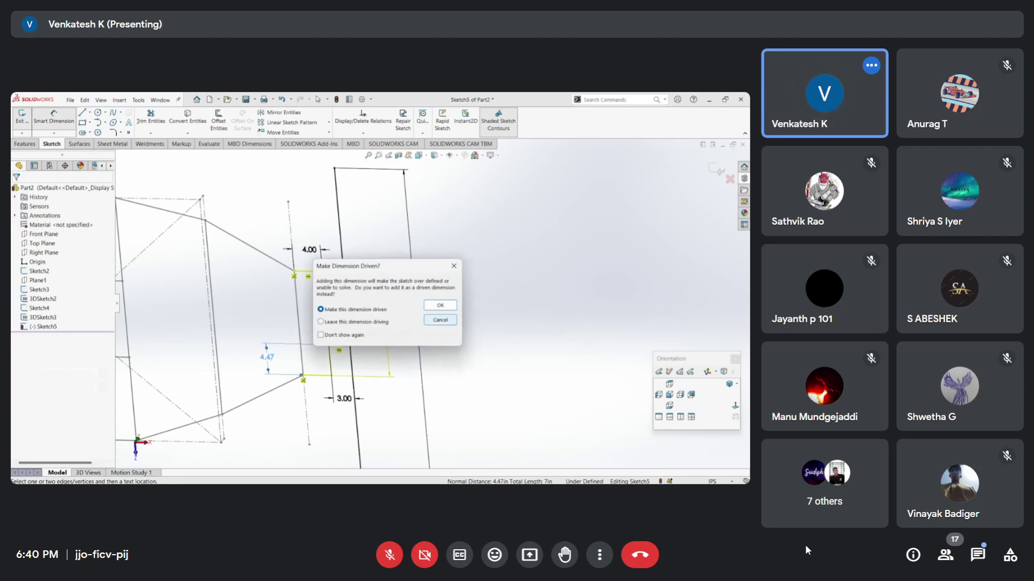
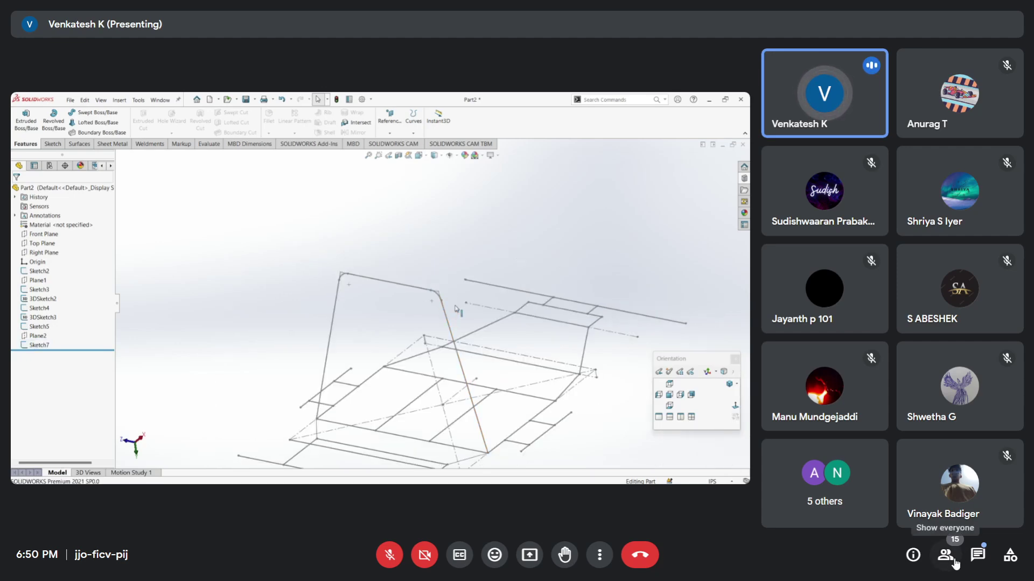
Open the meeting's participant list, look through all contributors from start to end, and close the list.
{"action": "left_click", "coordinate": [951, 560]}
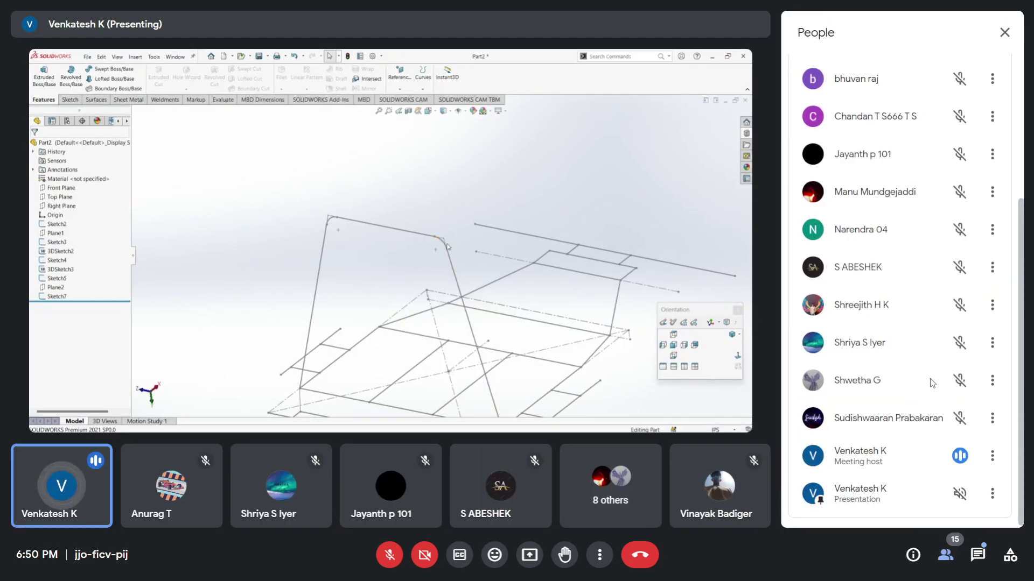
{"action": "scroll", "coordinate": [915, 266], "scroll_direction": "up", "scroll_amount": 4}
{"action": "scroll", "coordinate": [916, 376], "scroll_direction": "down", "scroll_amount": 4}
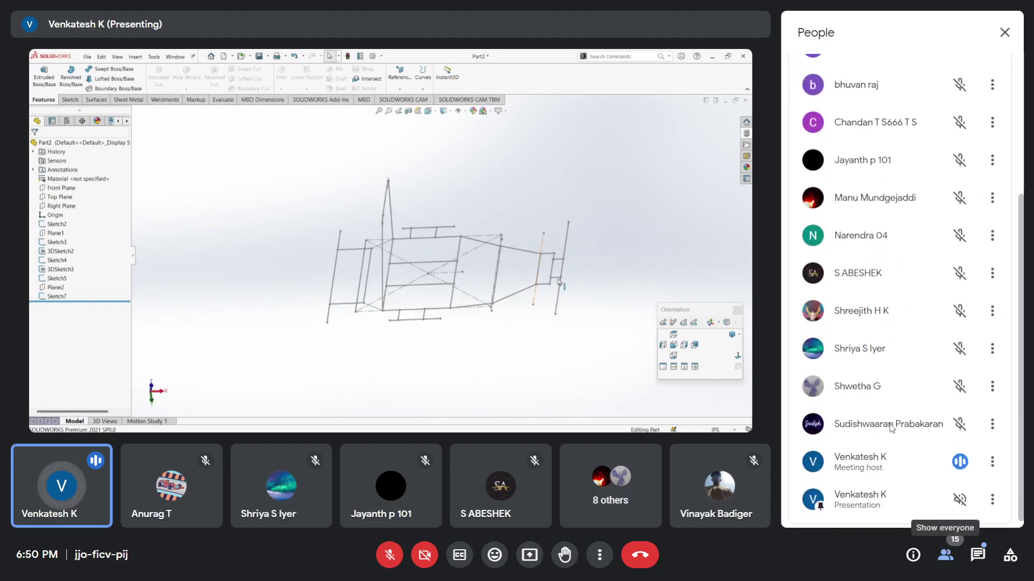
{"action": "scroll", "coordinate": [889, 428], "scroll_direction": "up", "scroll_amount": 2}
{"action": "scroll", "coordinate": [889, 428], "scroll_direction": "up", "scroll_amount": 4}
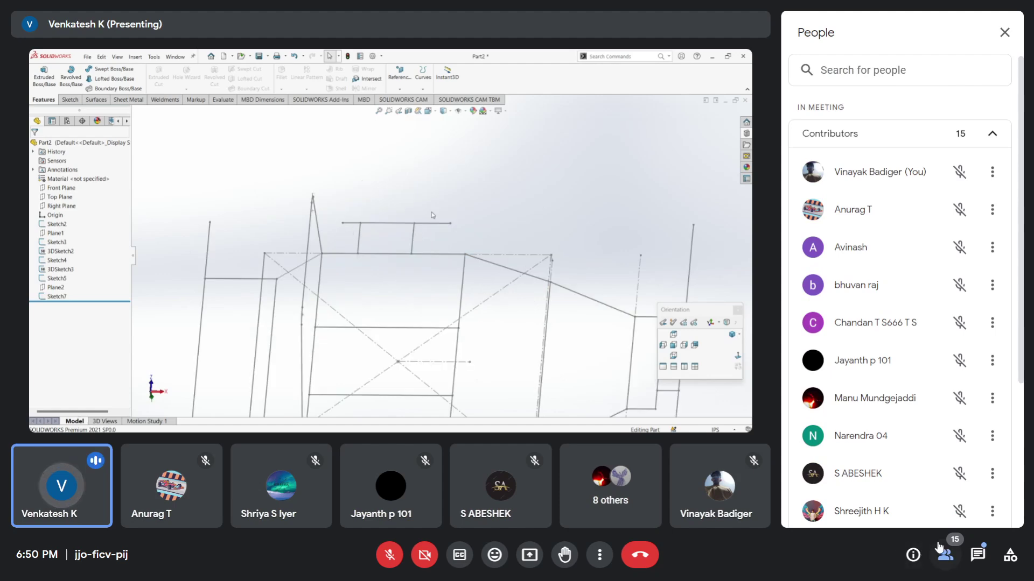
{"action": "scroll", "coordinate": [902, 441], "scroll_direction": "down", "scroll_amount": 5}
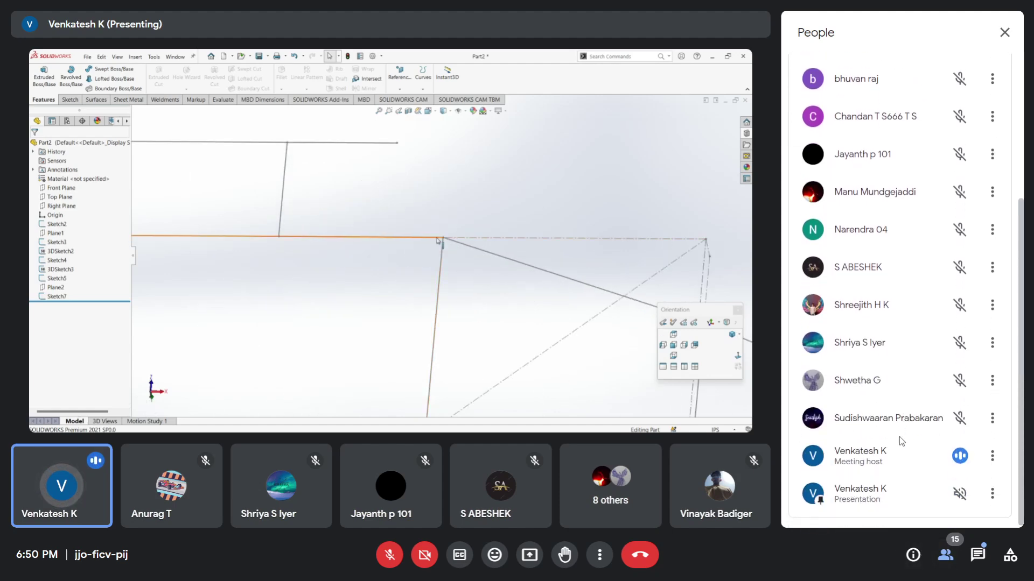
{"action": "scroll", "coordinate": [902, 442], "scroll_direction": "up", "scroll_amount": 4}
{"action": "scroll", "coordinate": [901, 441], "scroll_direction": "up", "scroll_amount": 2}
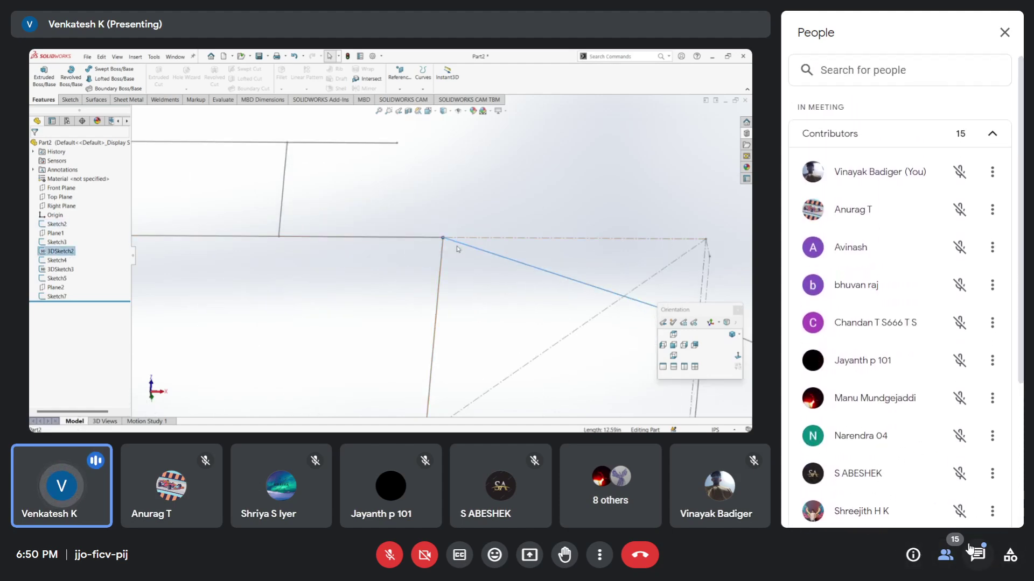
{"action": "left_click", "coordinate": [946, 555]}
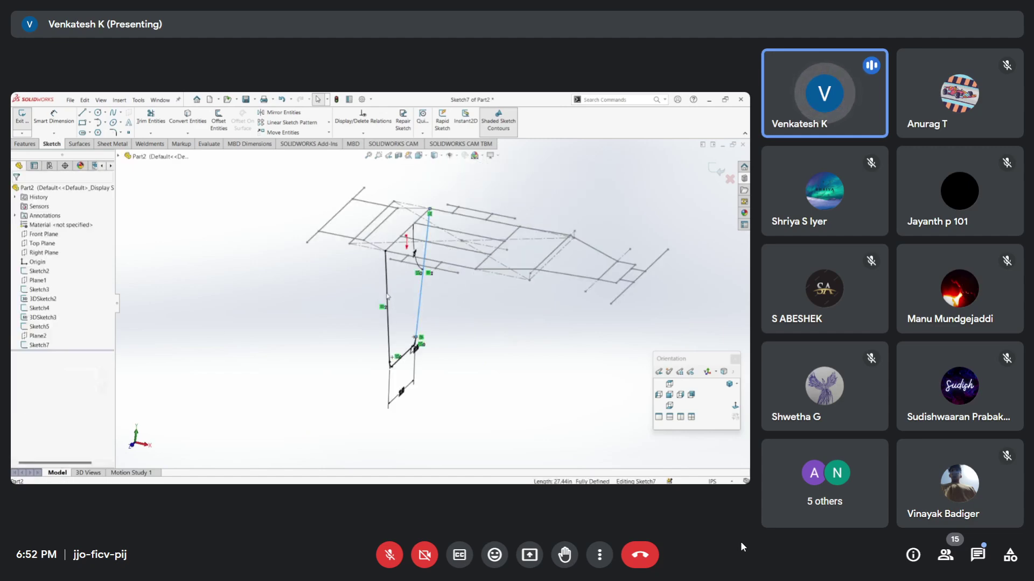
Check the in-call messages and the participant list, closing each one after viewing it.
{"action": "left_click", "coordinate": [979, 559]}
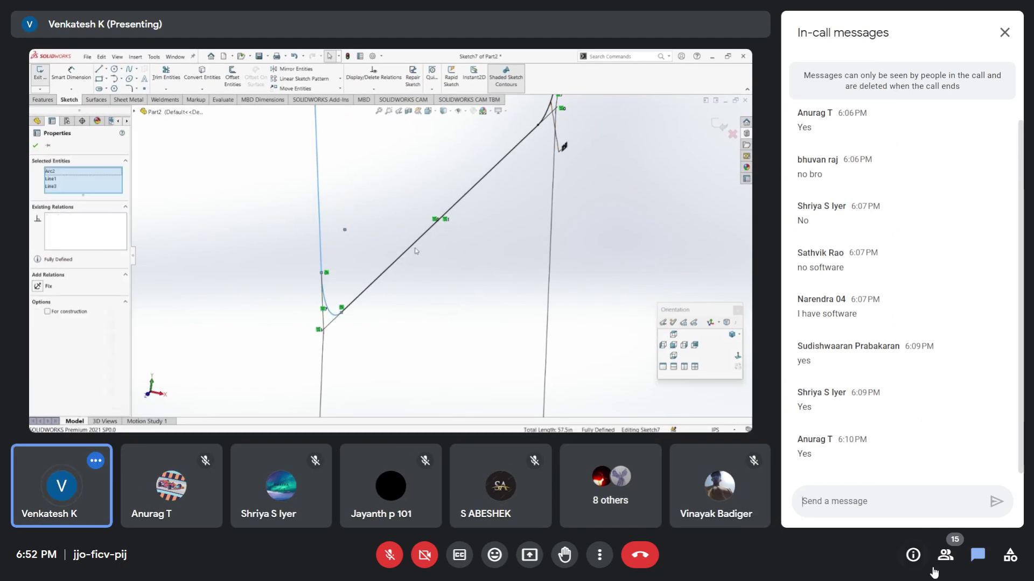
{"action": "left_click", "coordinate": [977, 556]}
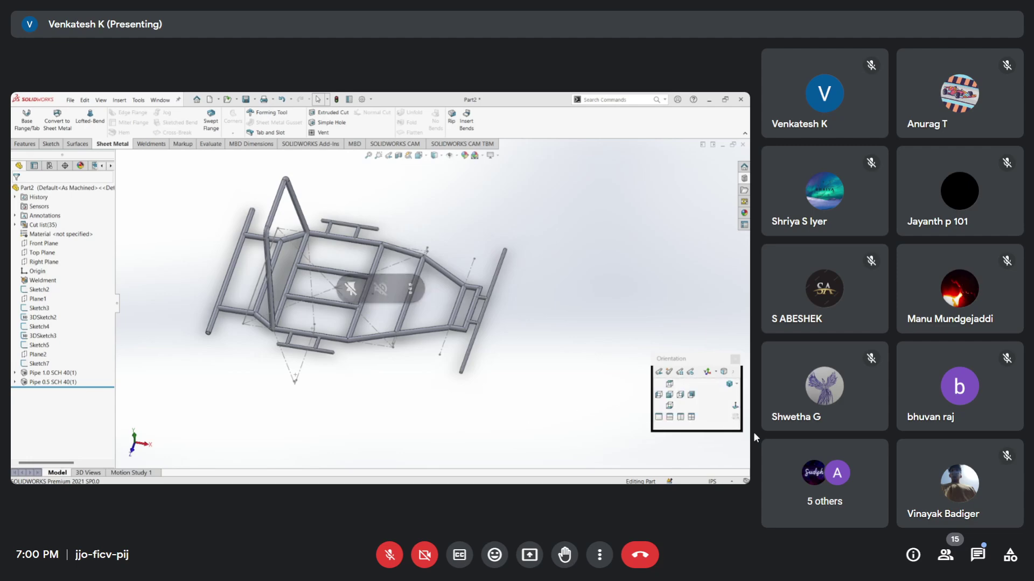
{"action": "left_click", "coordinate": [949, 560]}
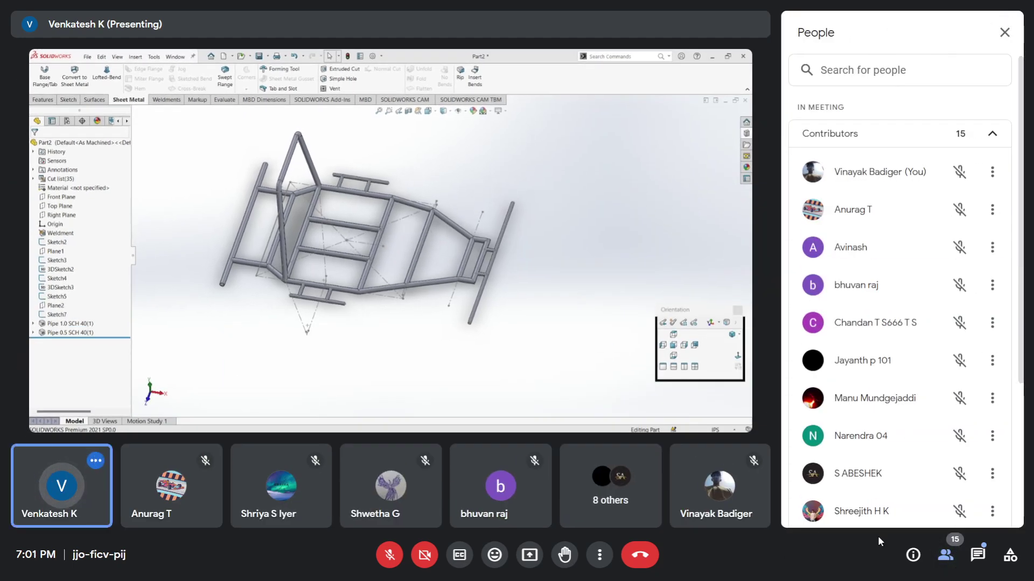
{"action": "left_click", "coordinate": [948, 558]}
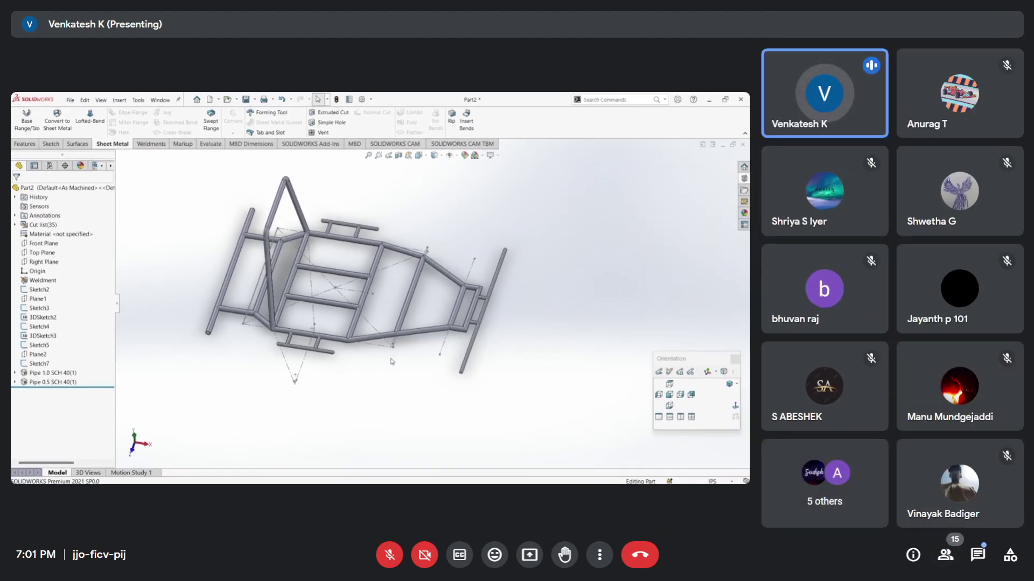